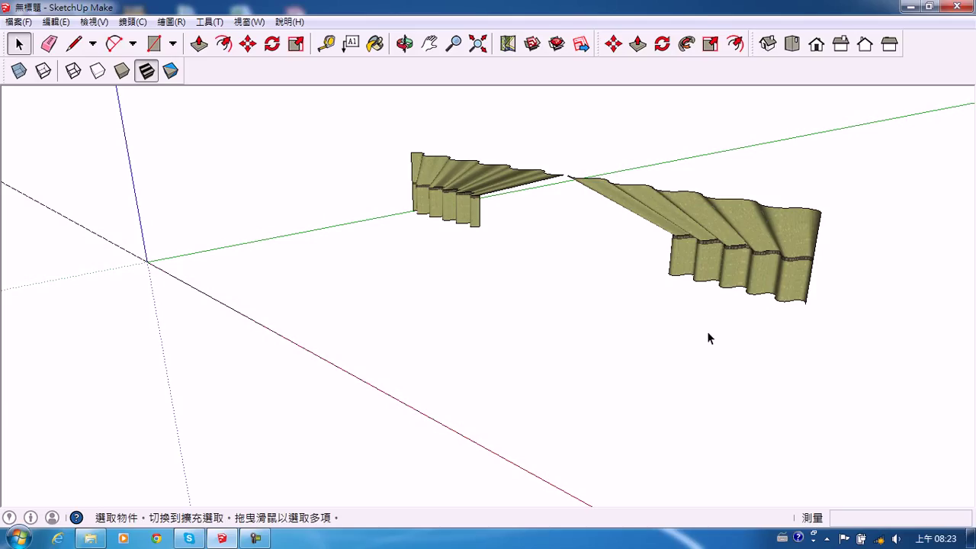
In top view, draw a semicircular arc from the origin along the red axis, 30 cm wide with a 15 cm bulge
left_click(792, 44)
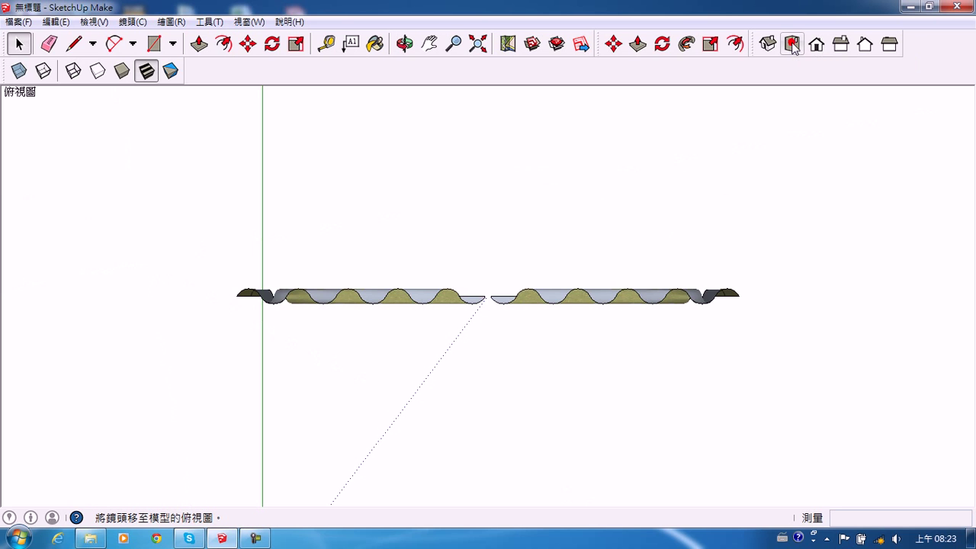
scroll(503, 249, "down", 1)
scroll(503, 249, "down", 1)
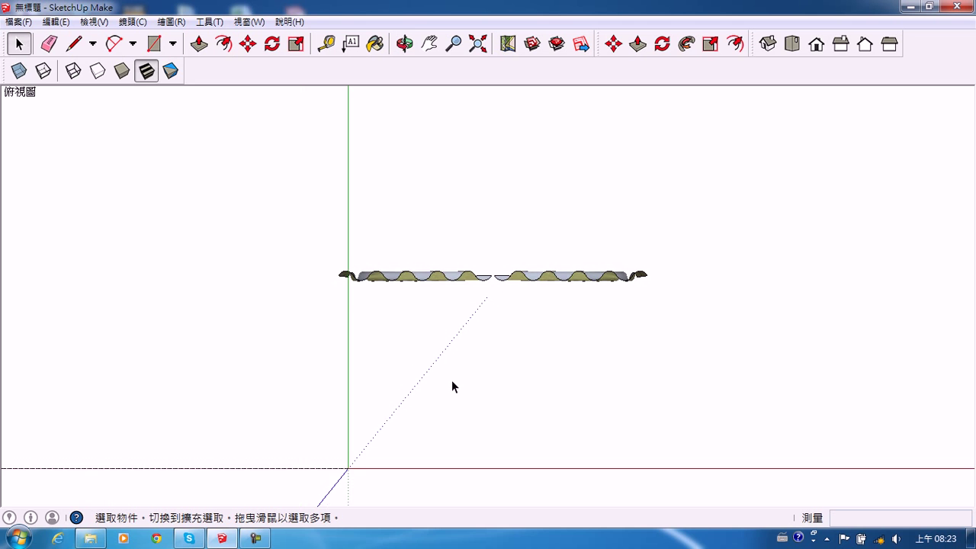
mouse_move(451, 380)
middle_mouse_down()
mouse_move(400, 378)
mouse_move(398, 364)
middle_mouse_up()
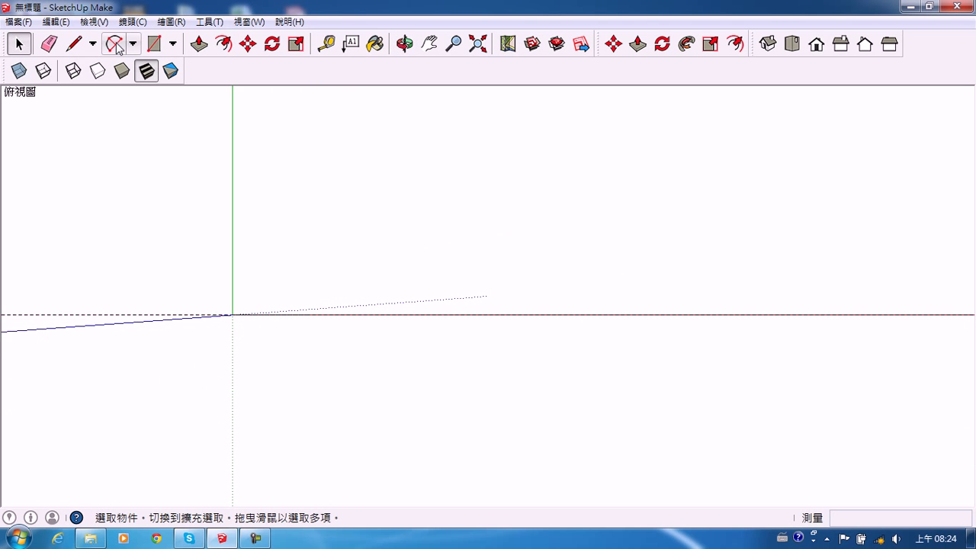
left_click(115, 45)
left_click(232, 314)
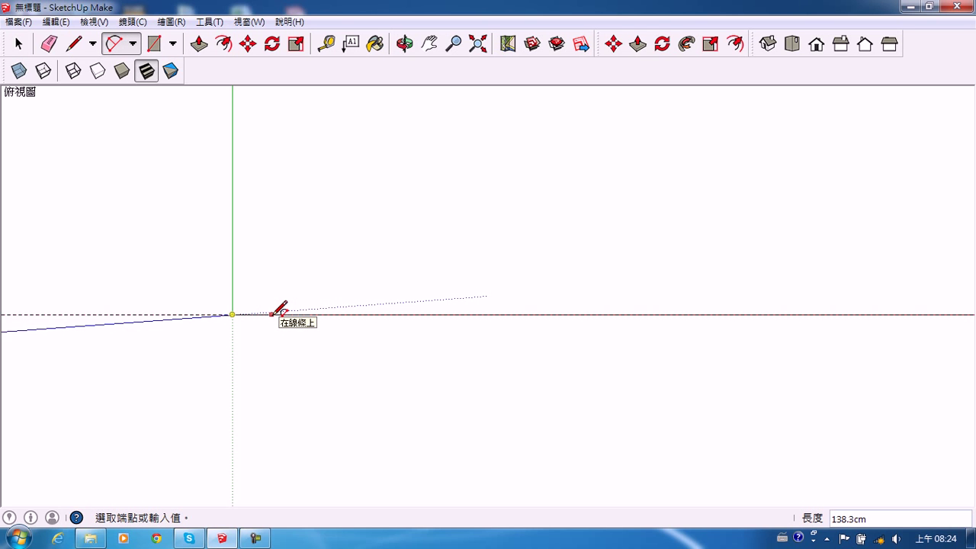
type("30")
key("Return")
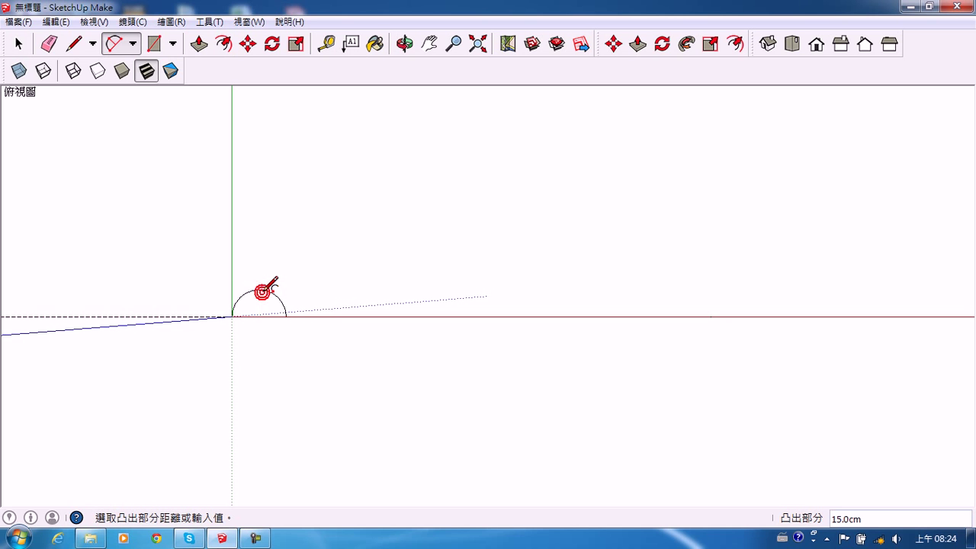
left_click(265, 290)
Draw a second arc bulging the opposite way from the first arc's end, about 25 cm wide with a 15 cm bulge
left_click(286, 315)
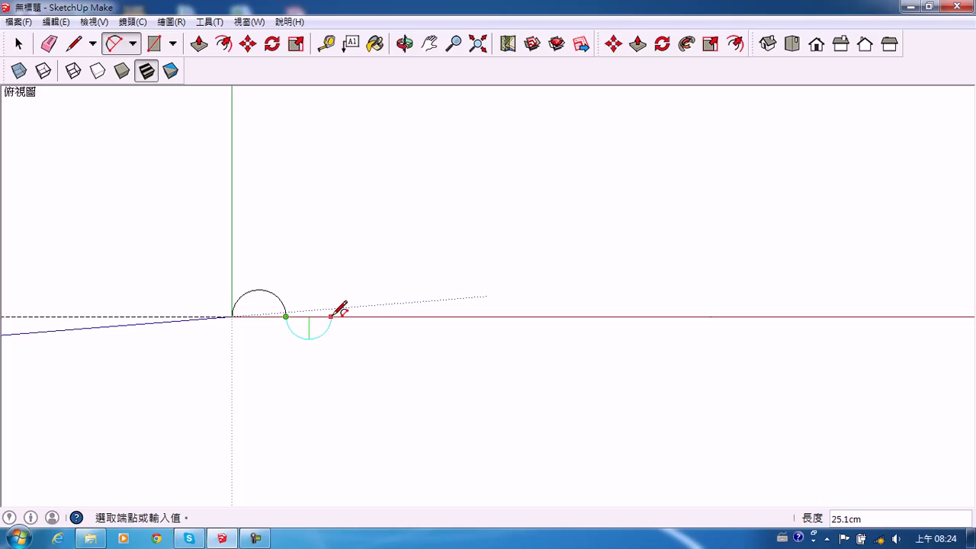
left_click(330, 316)
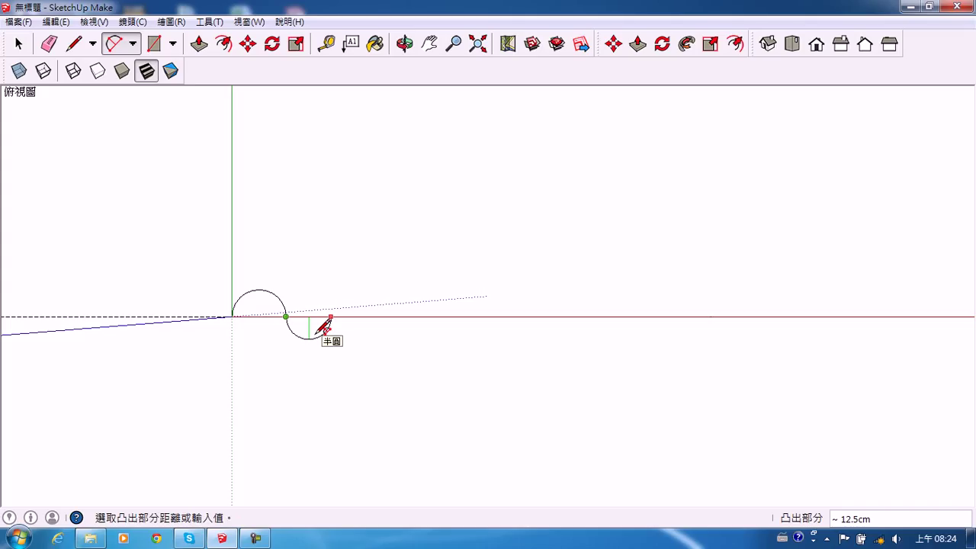
type("15")
key("Return")
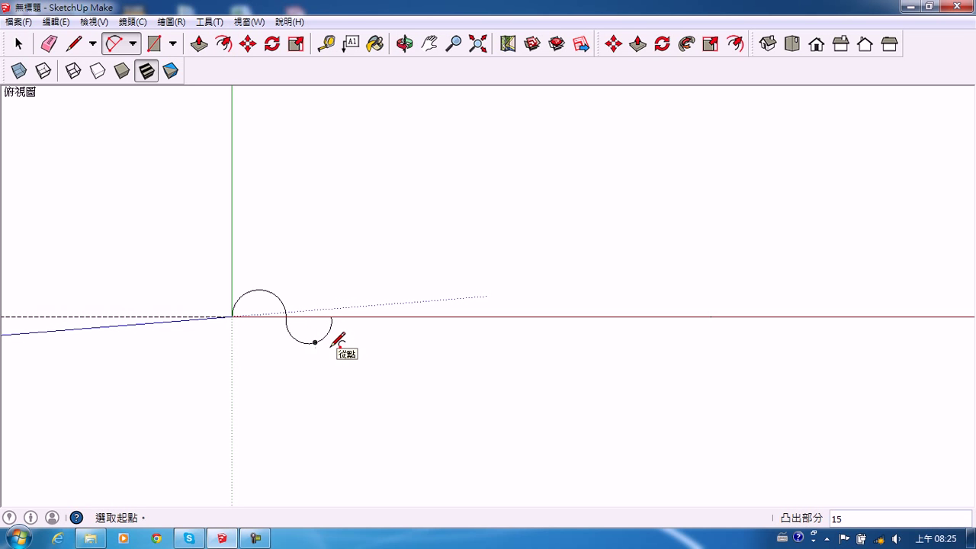
Measure the end-to-end widths of the second and first arcs along the red axis
left_click(326, 43)
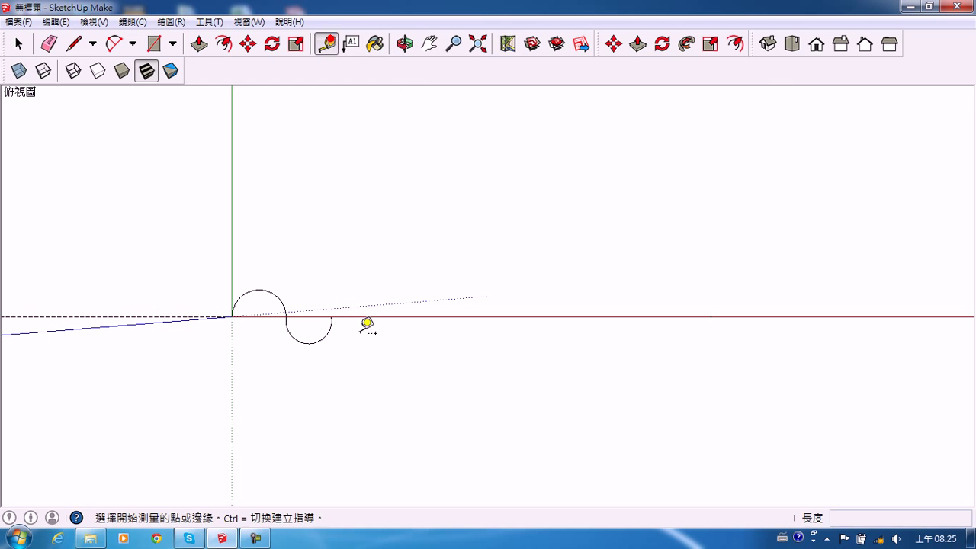
left_click(286, 315)
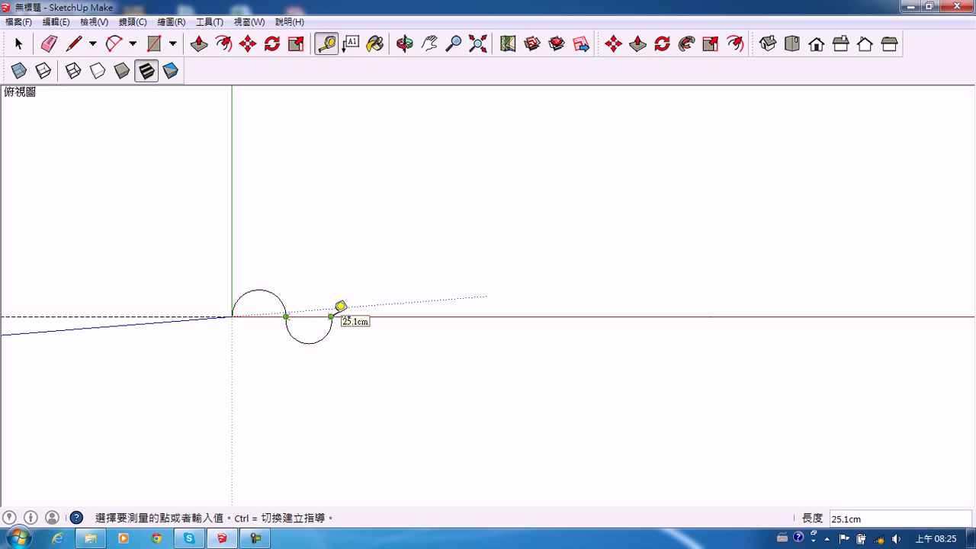
left_click(332, 315)
left_click(285, 316)
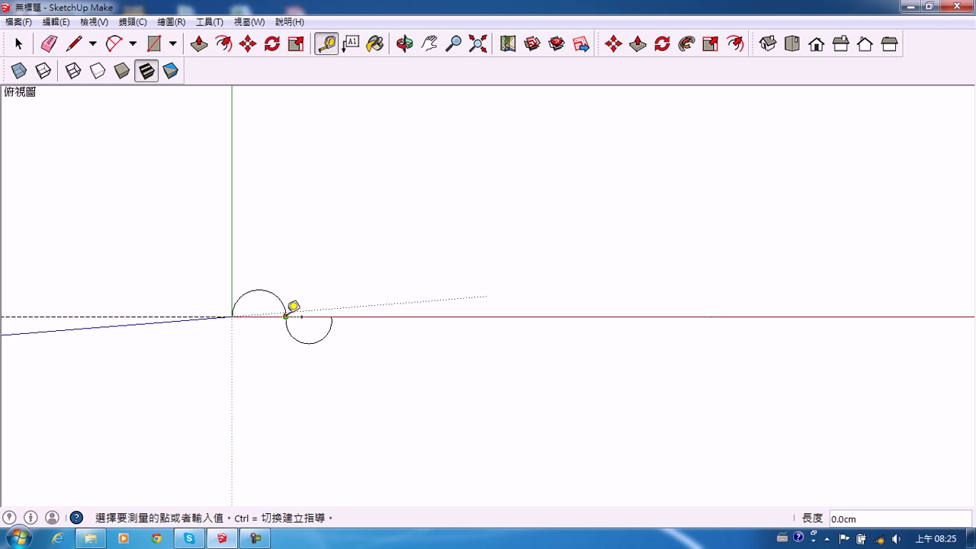
left_click(232, 315)
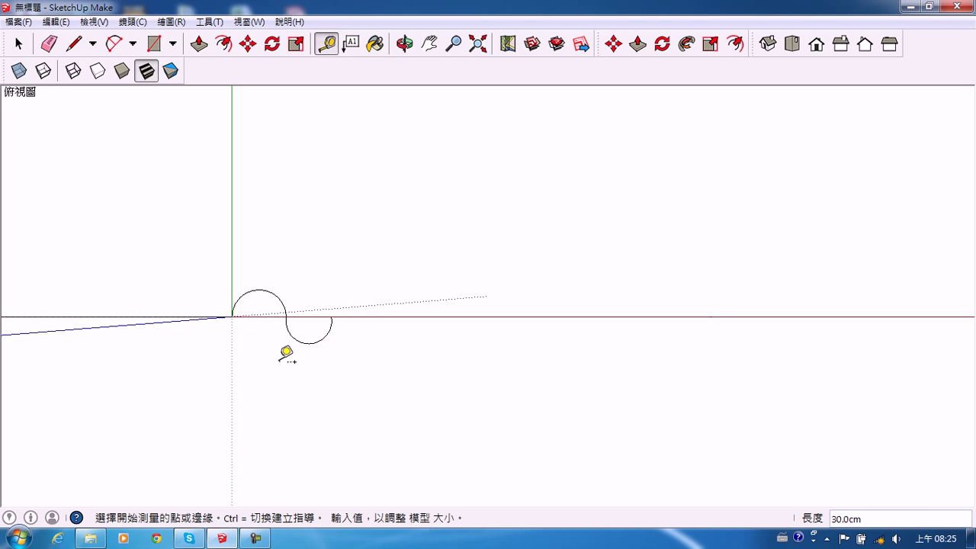
Delete the second arc below the red axis
left_click(19, 44)
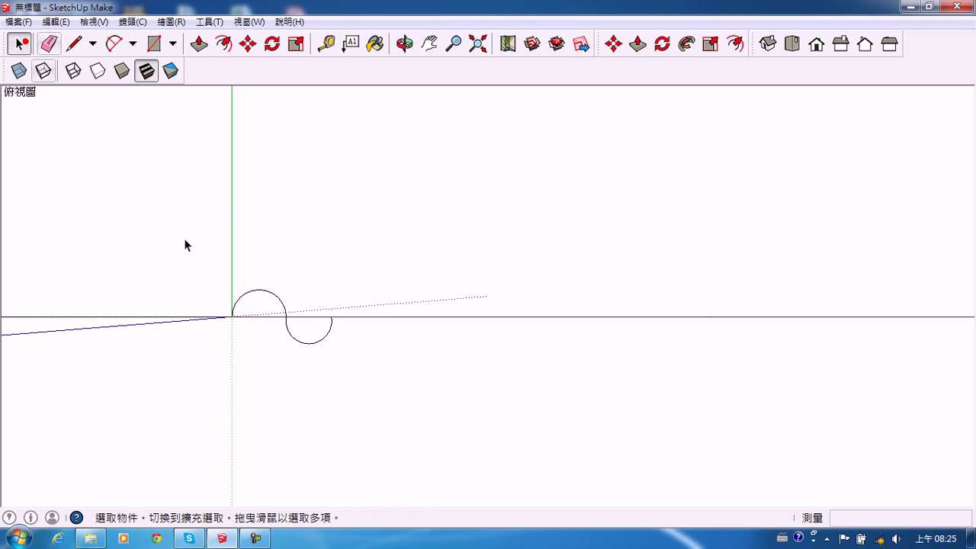
left_click(292, 337)
key("Delete")
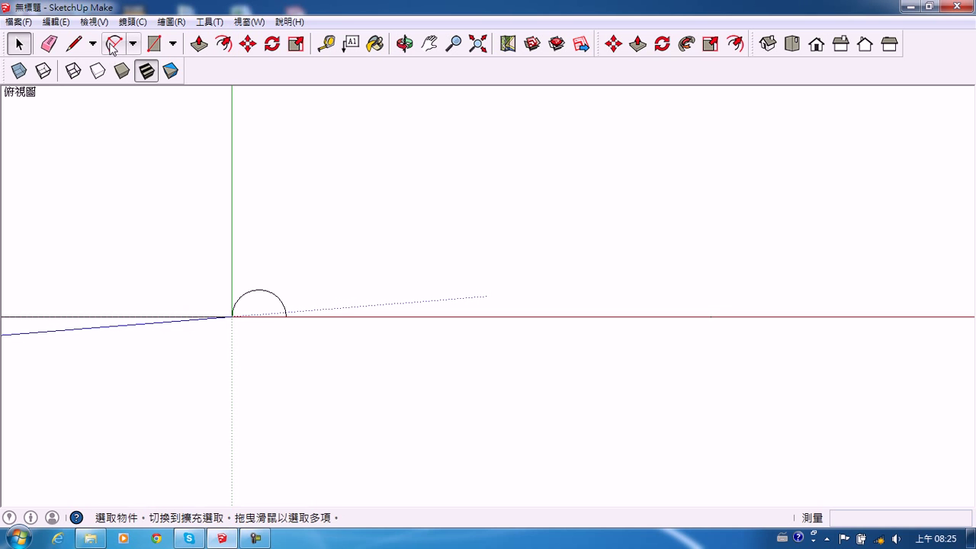
Draw a matching semicircle below the red axis from the first arc's end, 30 cm wide with a 15 cm bulge
left_click(114, 43)
left_click(286, 315)
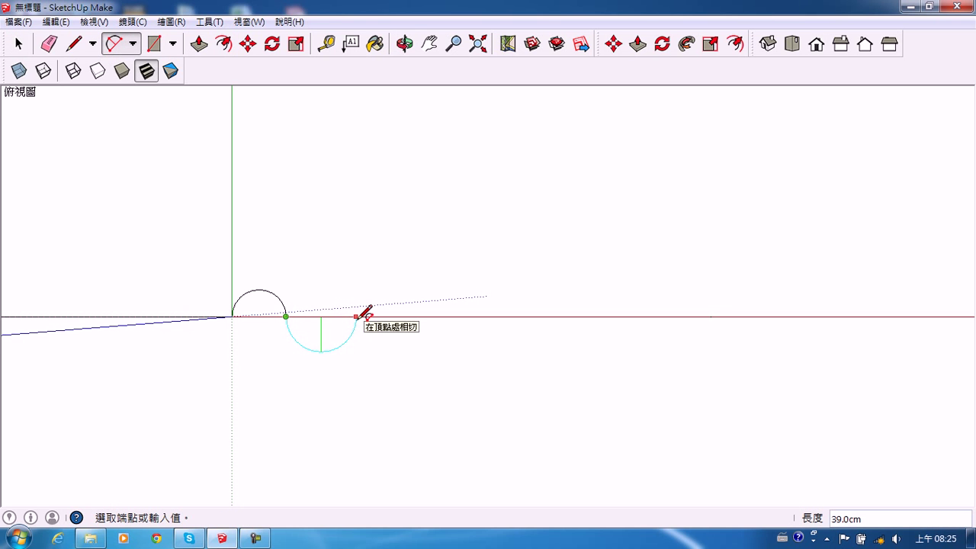
type("30")
key("Return")
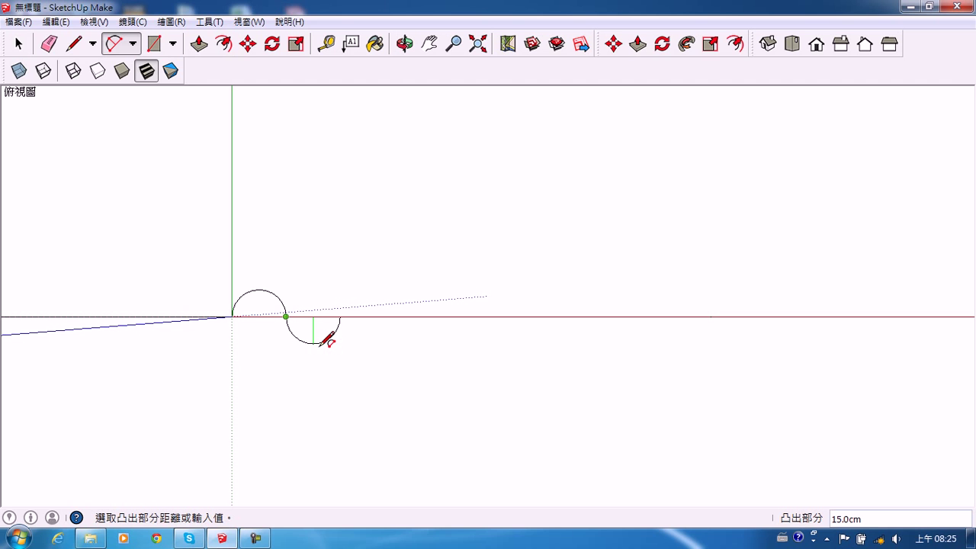
left_click(320, 344)
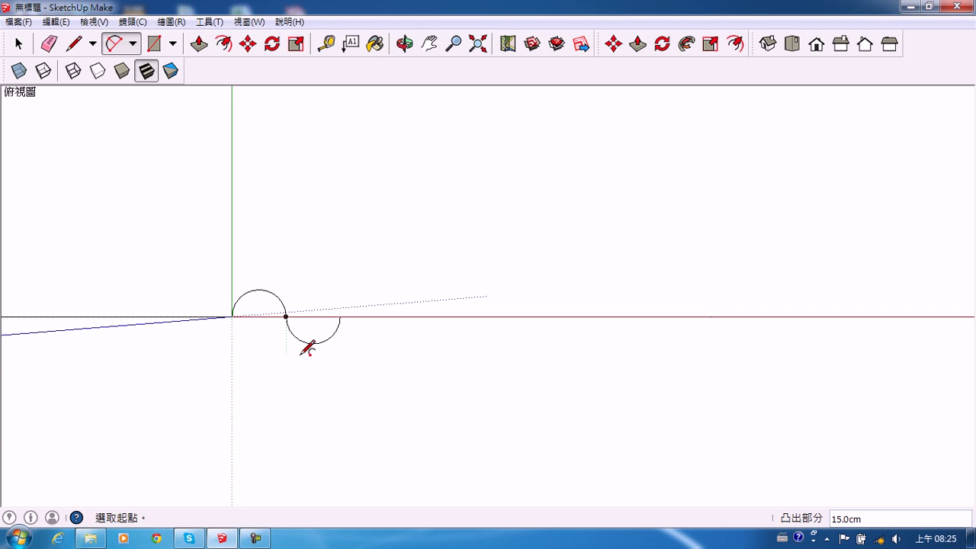
Copy both arcs 60 cm along the red axis to the end of the wave and multiply the copy by 5x
scroll(320, 385, "down", 1)
scroll(321, 386, "down", 3)
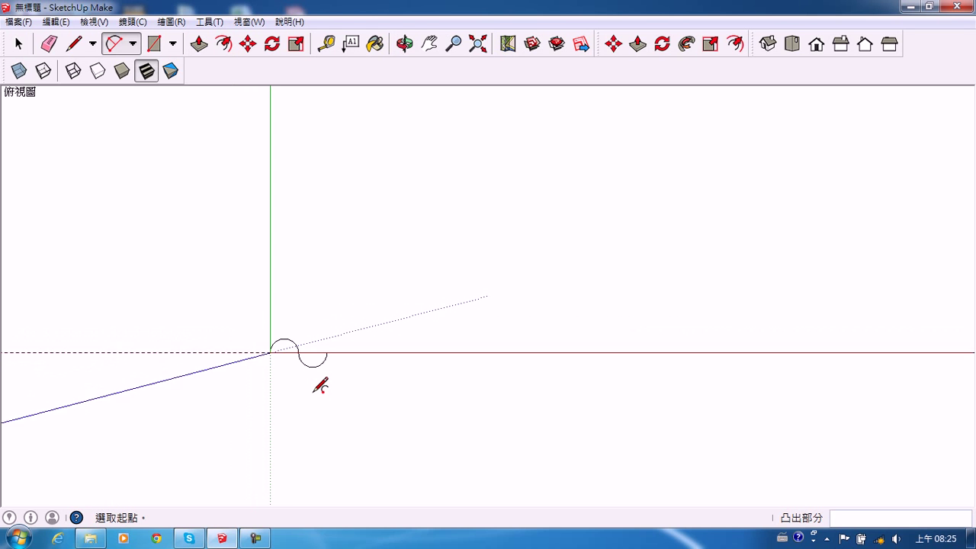
scroll(321, 386, "up", 2)
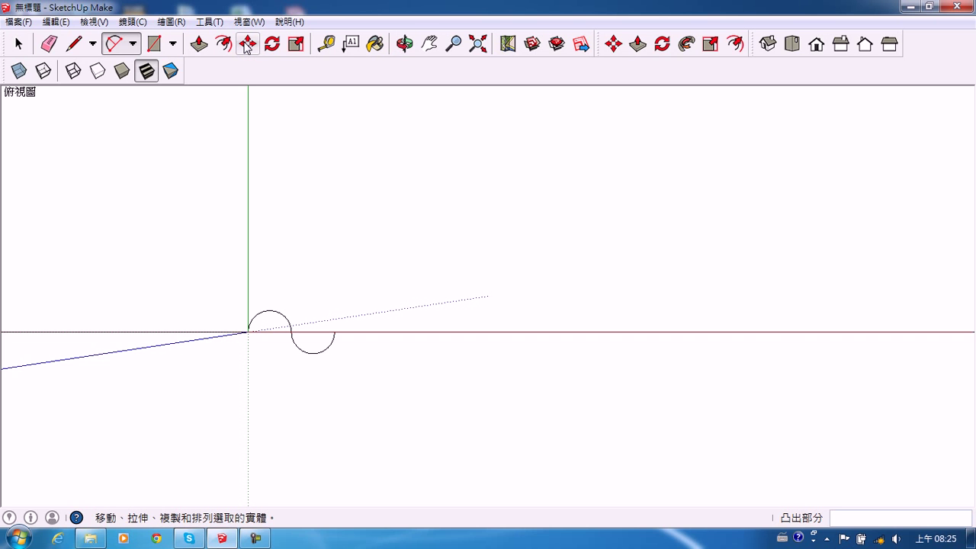
left_click(19, 43)
left_click_drag(216, 302, 362, 378)
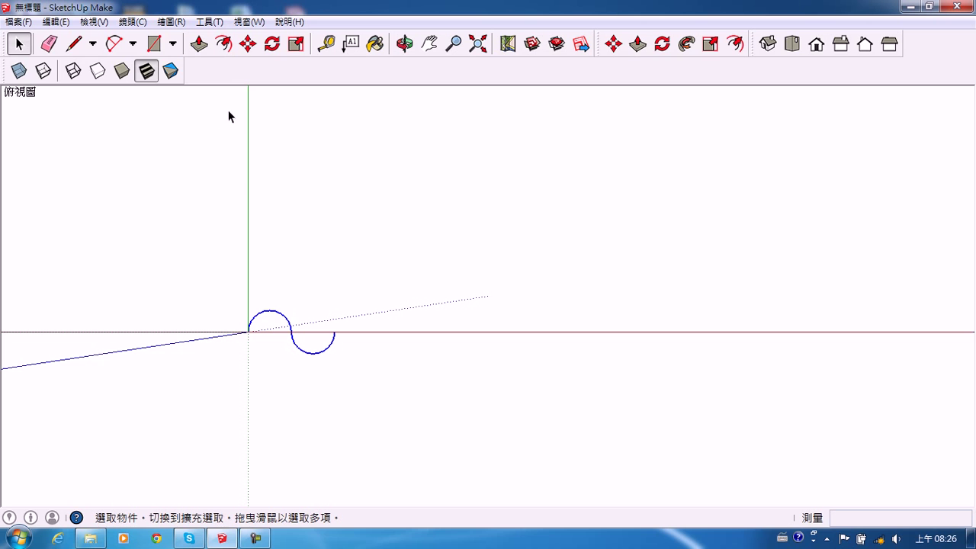
left_click(248, 48)
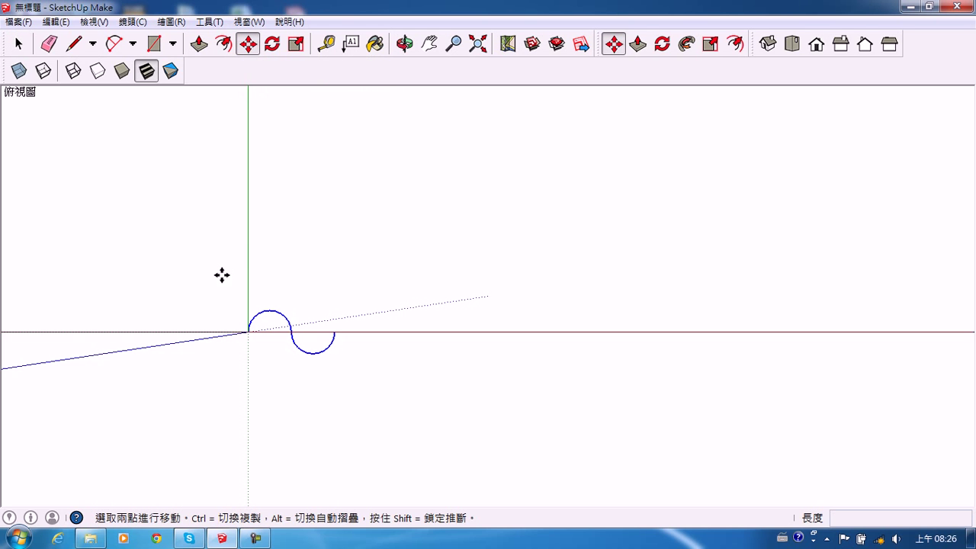
left_click(248, 331)
key("ctrl")
left_click(248, 331)
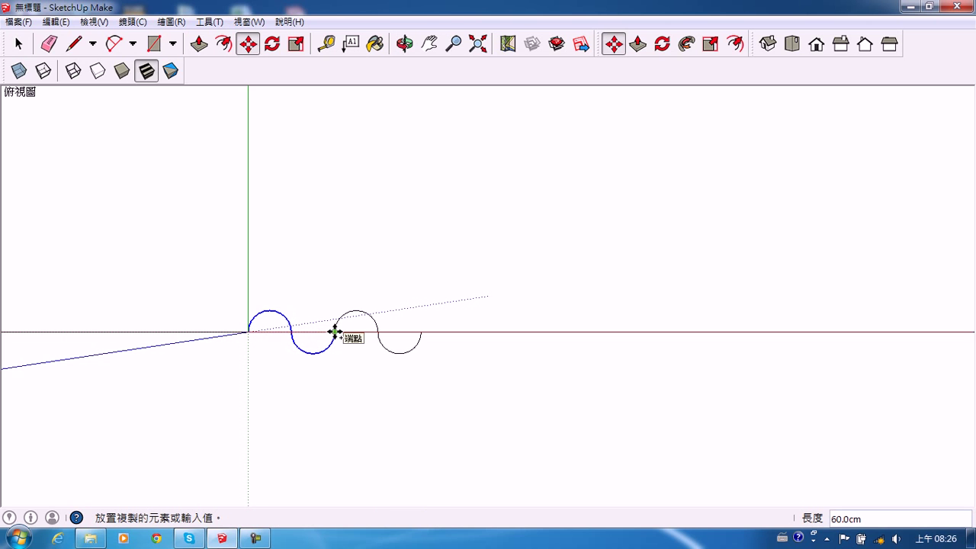
left_click(334, 331)
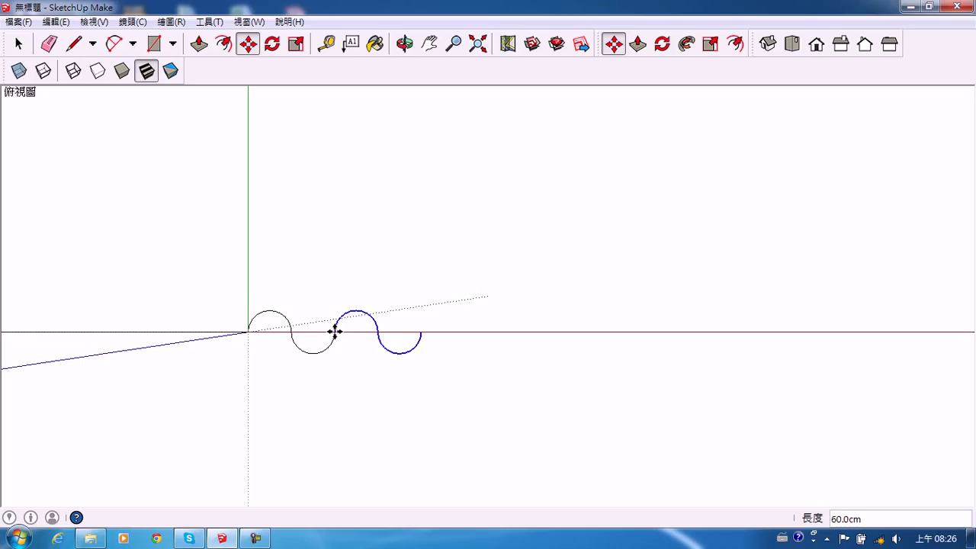
type("5x")
key("Return")
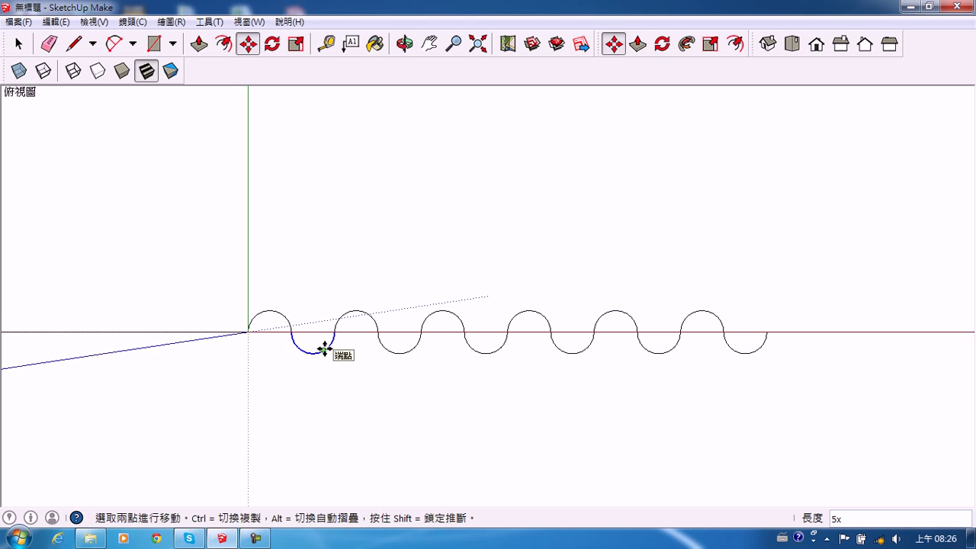
Draw three lines behind the wave, joining its start and end points, to close it into a face
scroll(311, 339, "down", 2)
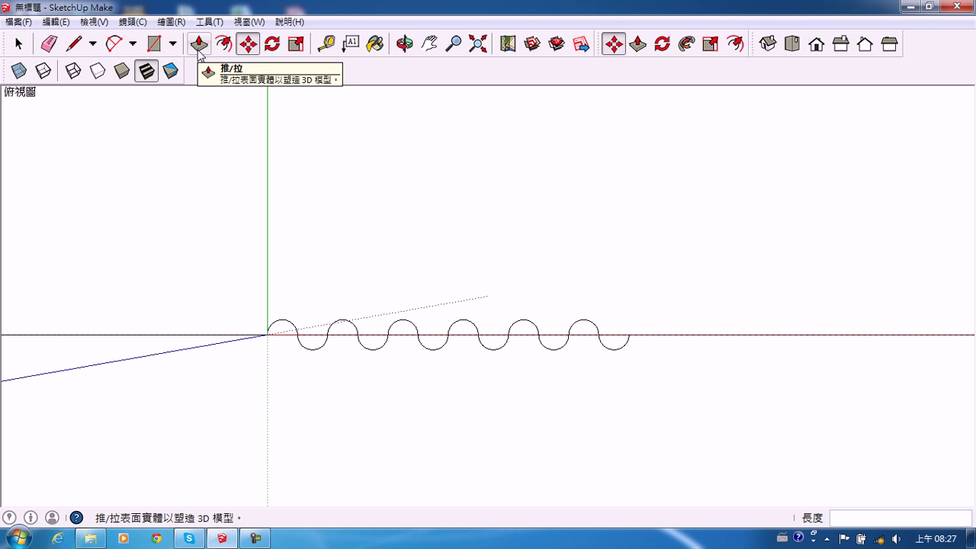
left_click(74, 45)
left_click(267, 334)
left_click(209, 167)
left_click(611, 167)
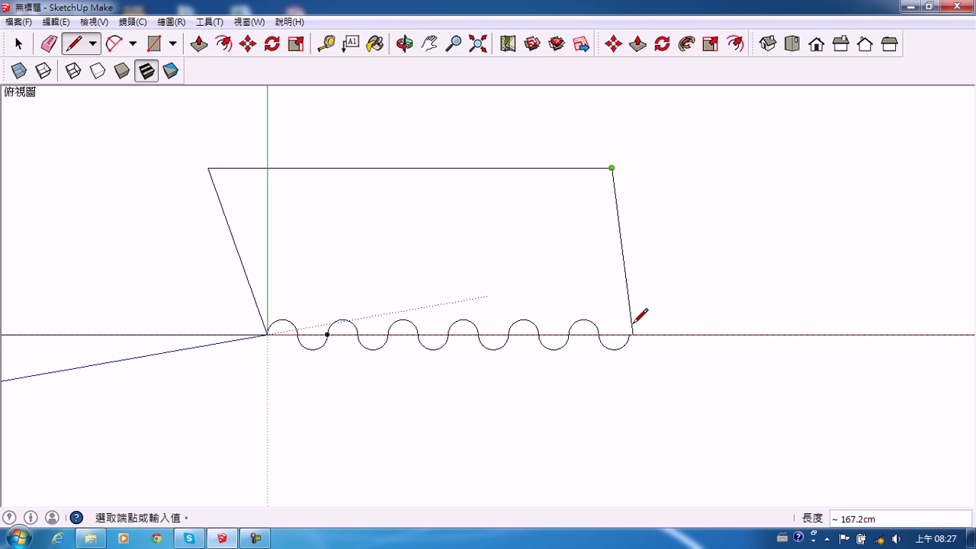
left_click(629, 334)
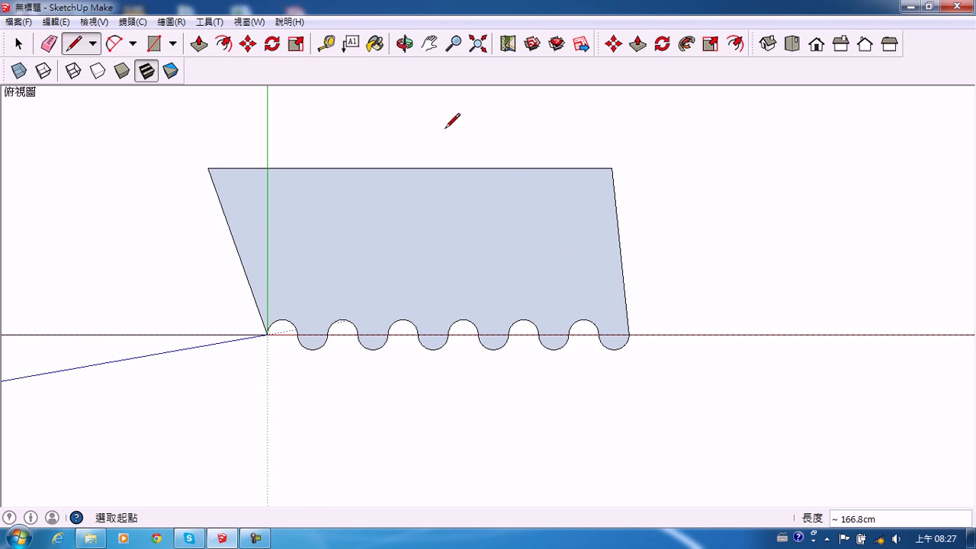
Push/Pull the wavy-edged face up 300 cm
left_click(199, 43)
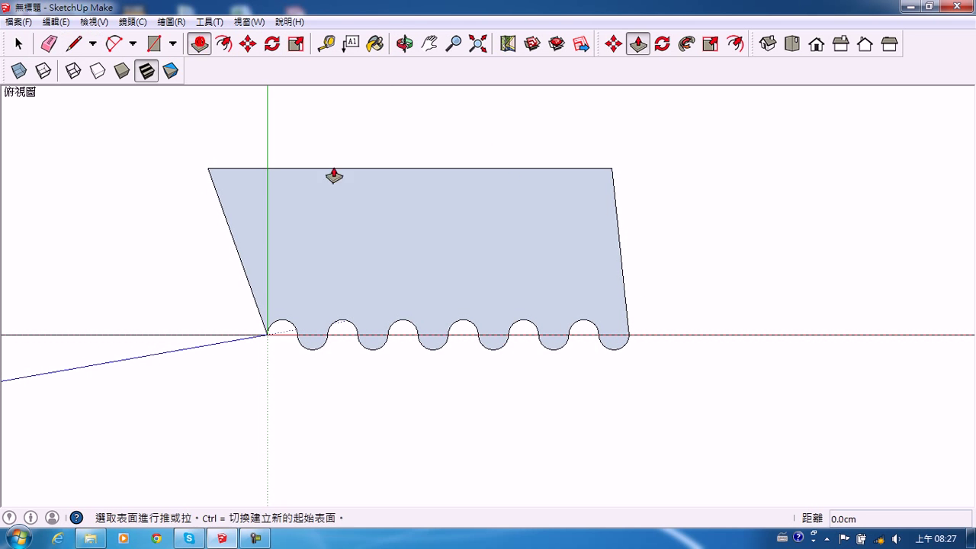
left_click(393, 246)
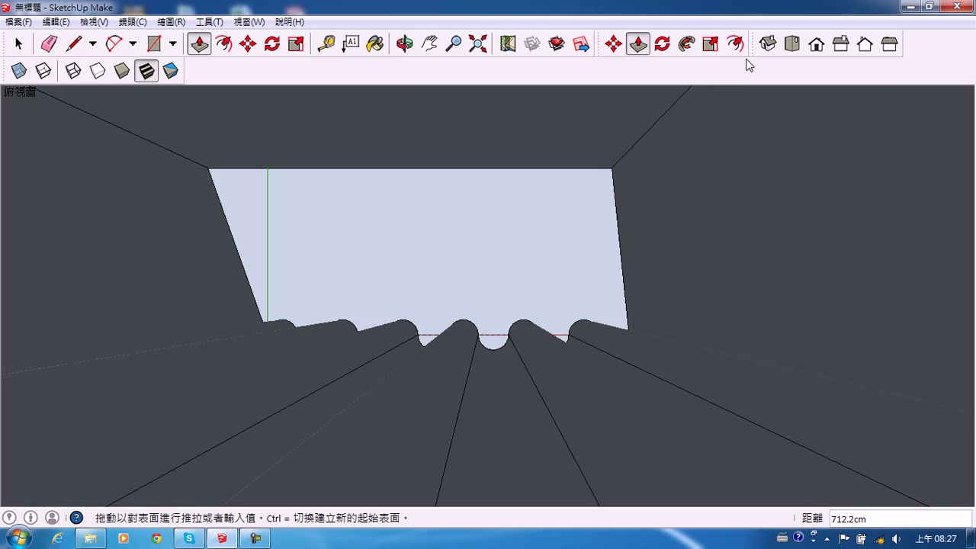
left_click(766, 44)
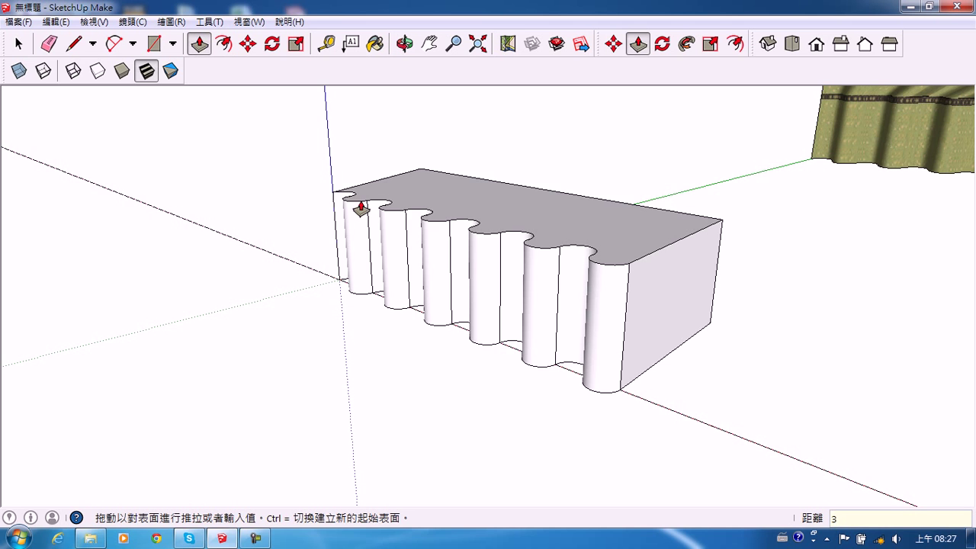
type("300")
key("Return")
Delete the extruded block's top, back, bottom and side faces with their edges, keeping only the wavy front surface
scroll(385, 257, "down", 5)
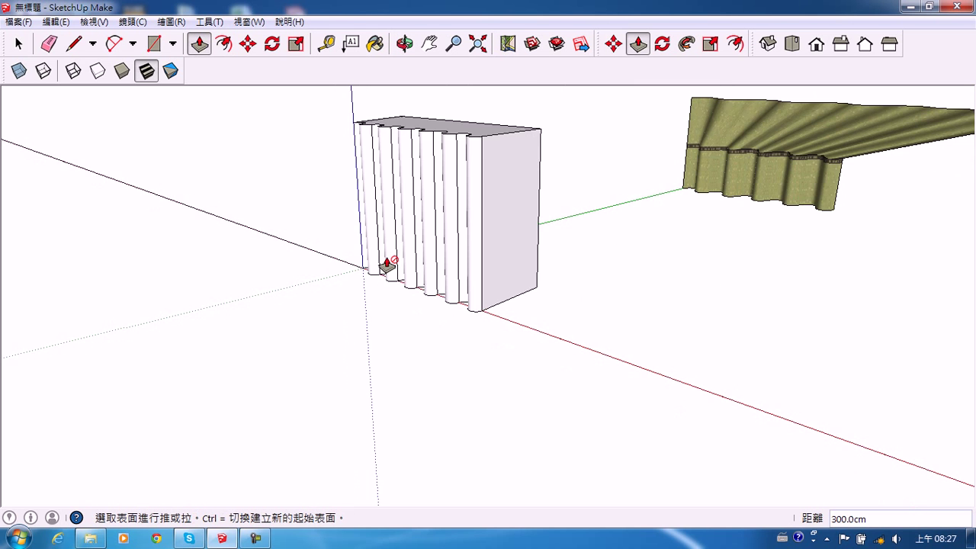
middle_click_drag(442, 286, 386, 384)
scroll(397, 277, "up", 3)
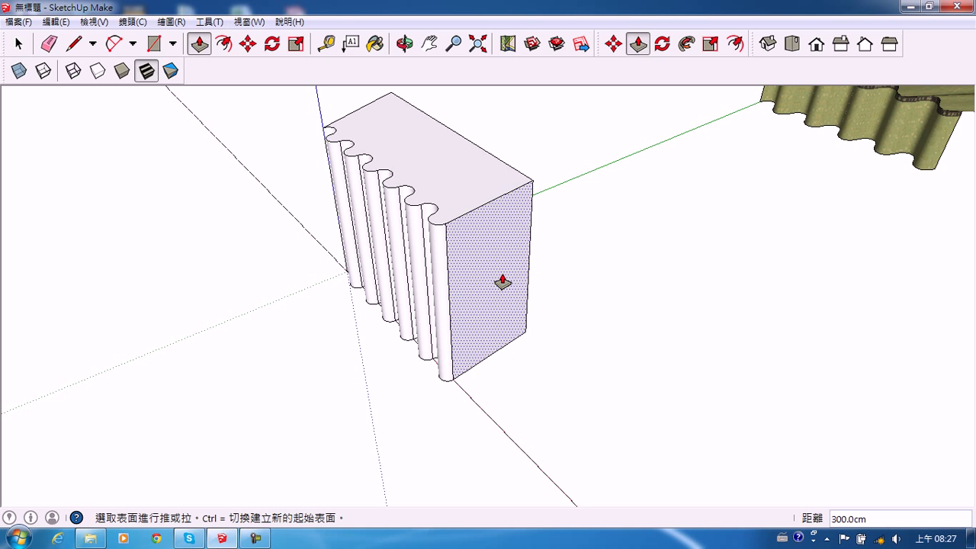
middle_click_drag(502, 282, 538, 374)
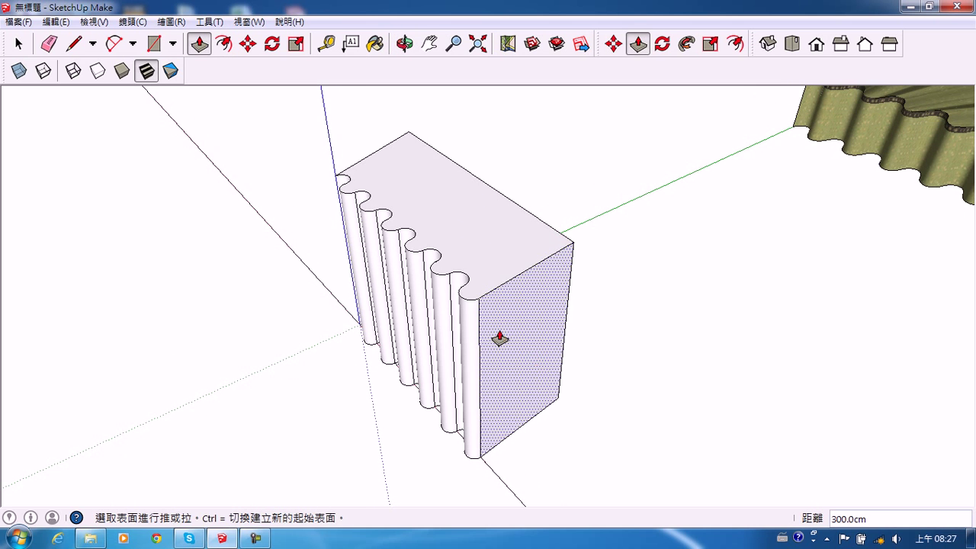
left_click(19, 43)
left_click_drag(663, 173, 552, 385)
key("Delete")
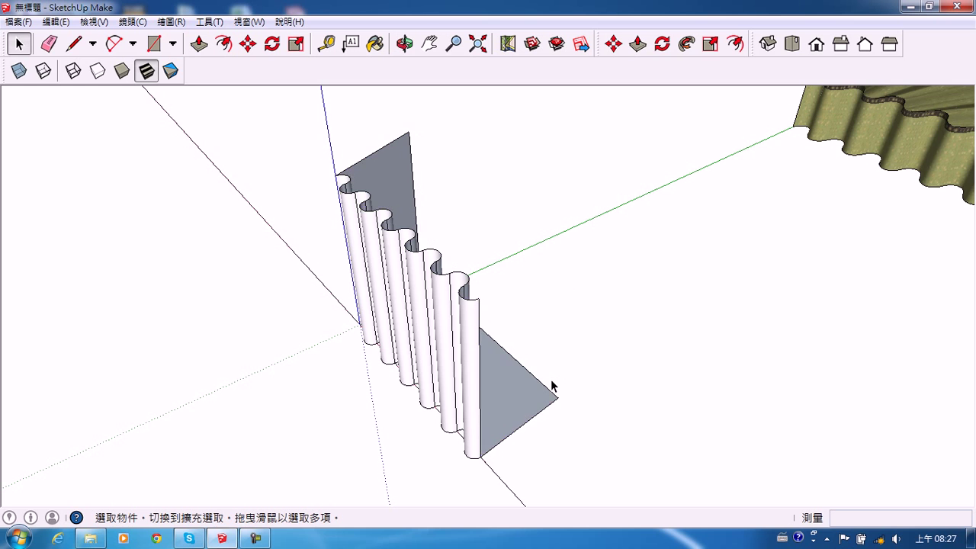
left_click(522, 397)
key("Delete")
left_click_drag(432, 114, 396, 180)
key("Delete")
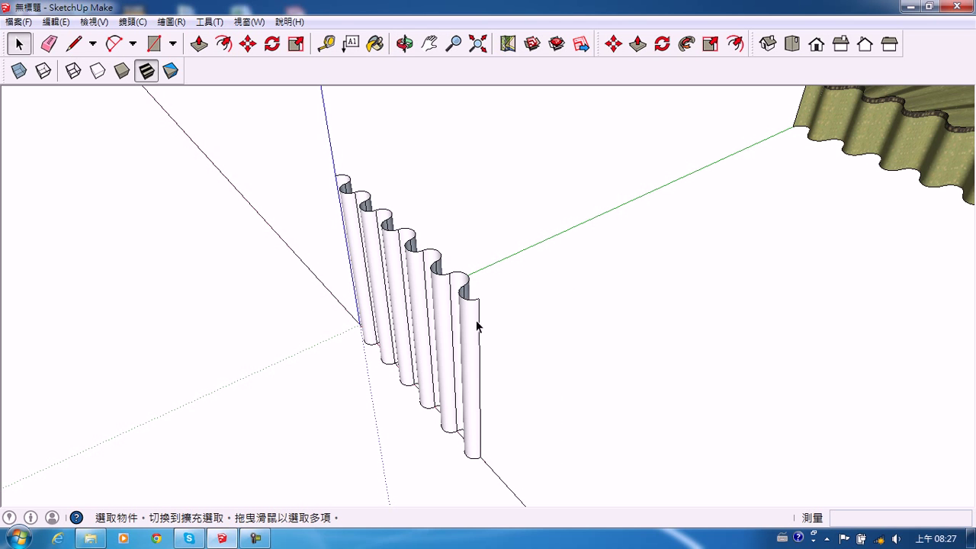
Delete the remaining leftover edge of the extruded block behind the wavy surface
middle_click_drag(476, 326, 147, 282)
left_click(519, 240)
left_click(496, 269)
key("Delete")
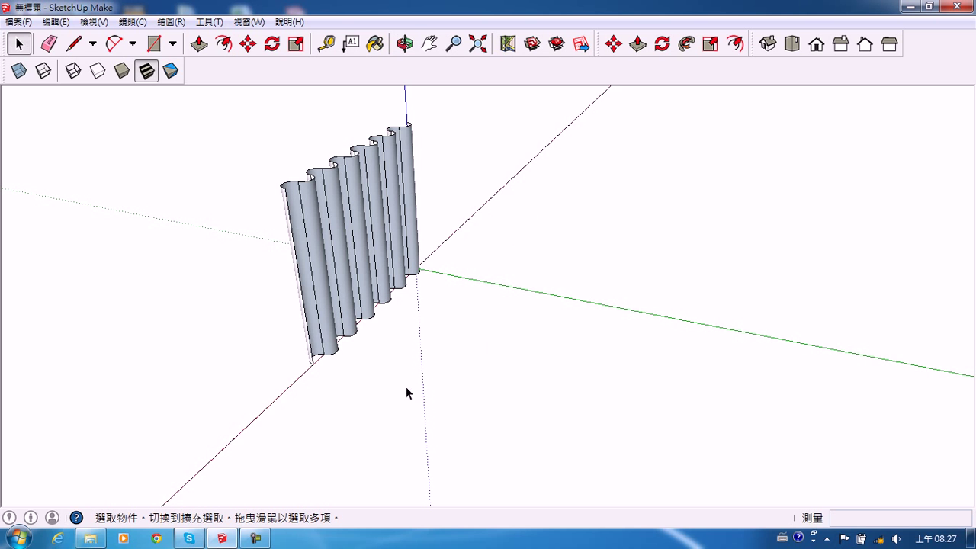
Copy the curtain's wavy top edge 150 cm straight down to the midpoint of its vertical side edge
middle_click_drag(295, 393, 636, 335)
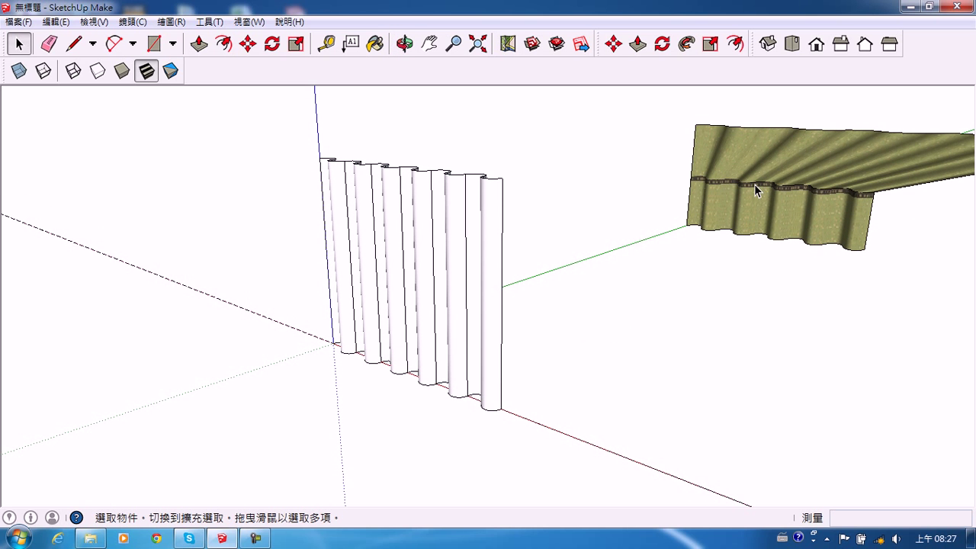
middle_click_drag(559, 309, 487, 277)
middle_click_drag(415, 322, 503, 378)
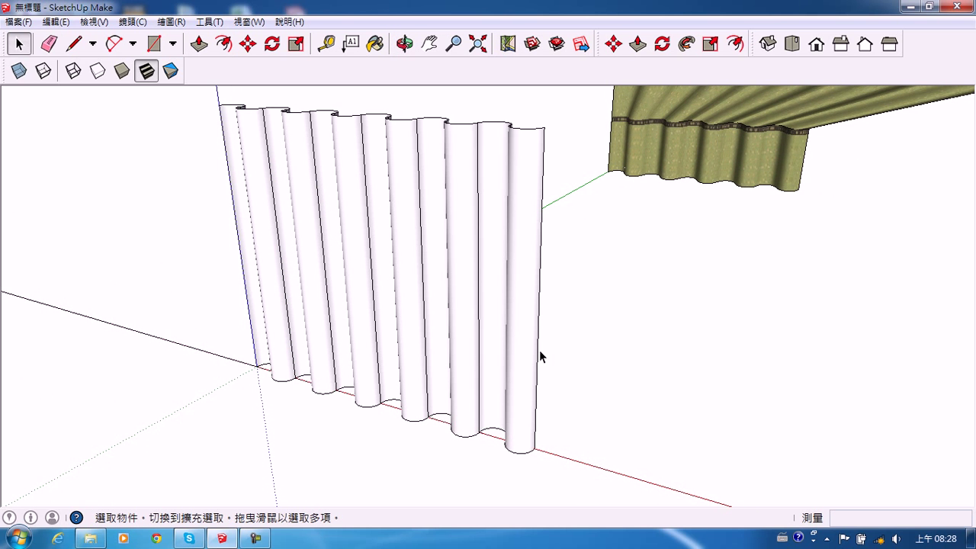
middle_click_drag(529, 337, 508, 385)
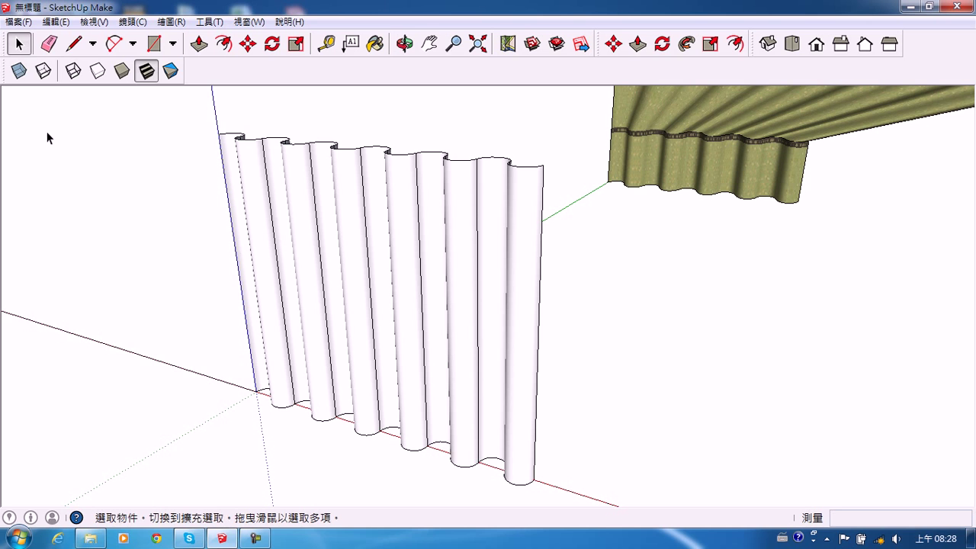
left_click(19, 44)
left_click_drag(211, 116, 550, 185)
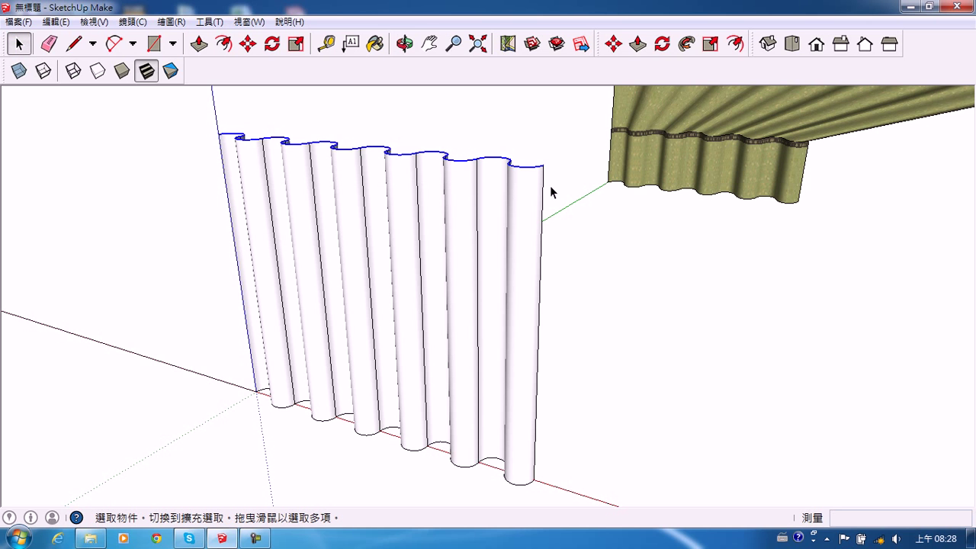
left_click_drag(197, 113, 561, 193)
left_click(246, 44)
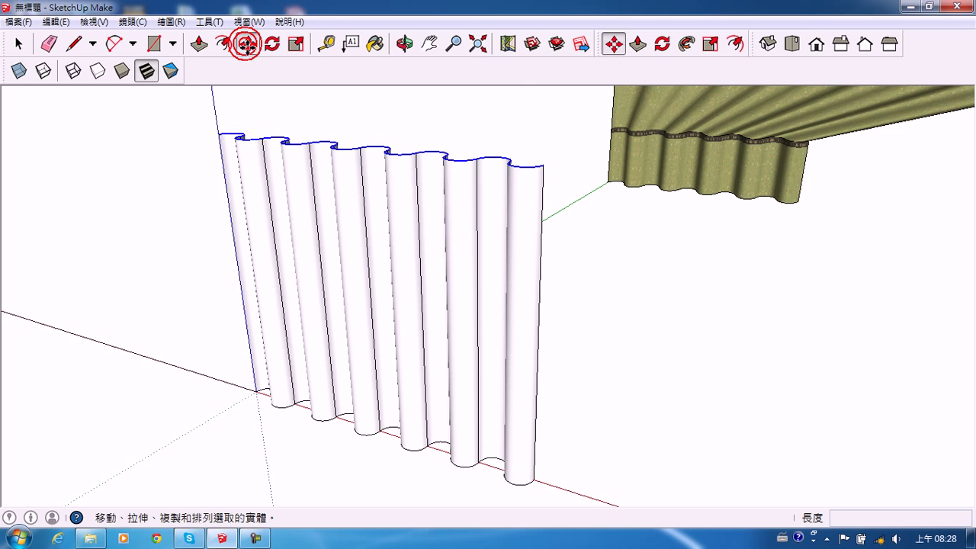
key("ctrl")
left_click(546, 164)
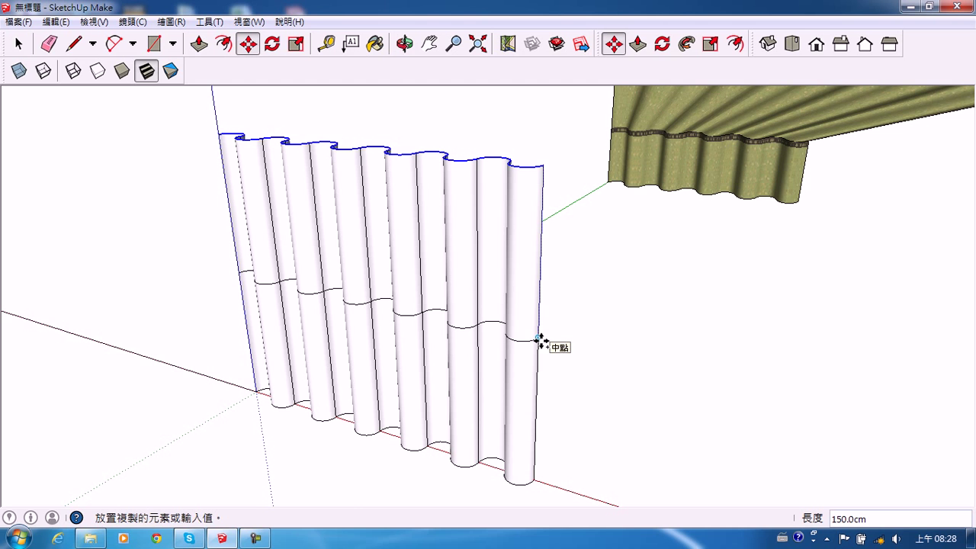
left_click(540, 338)
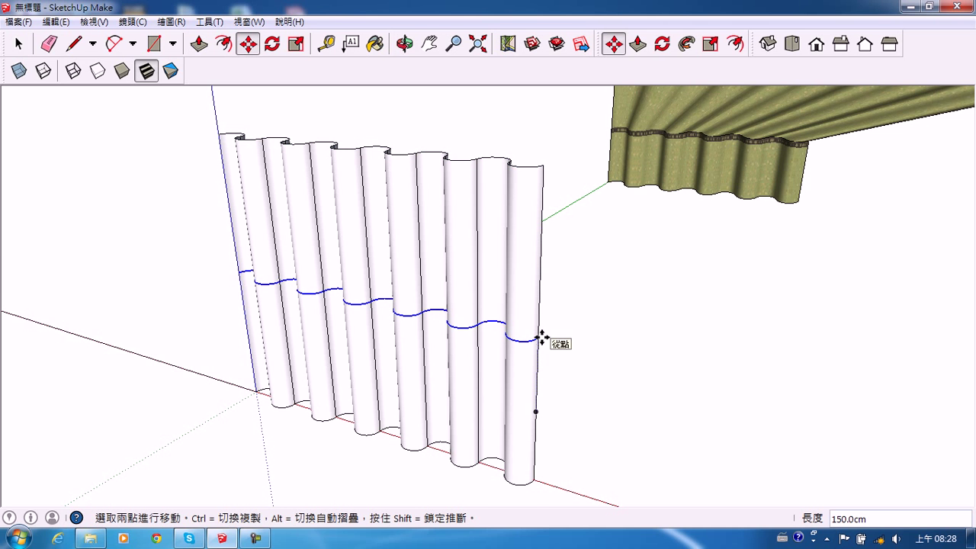
Copy the mid-height wave line a short distance upward along the blue axis
scroll(539, 339, "up", 2)
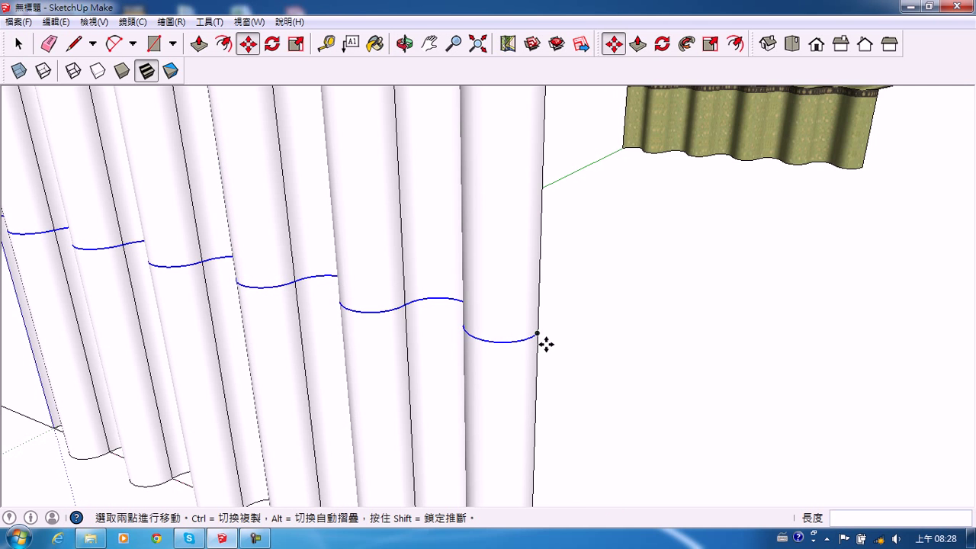
left_click(539, 333)
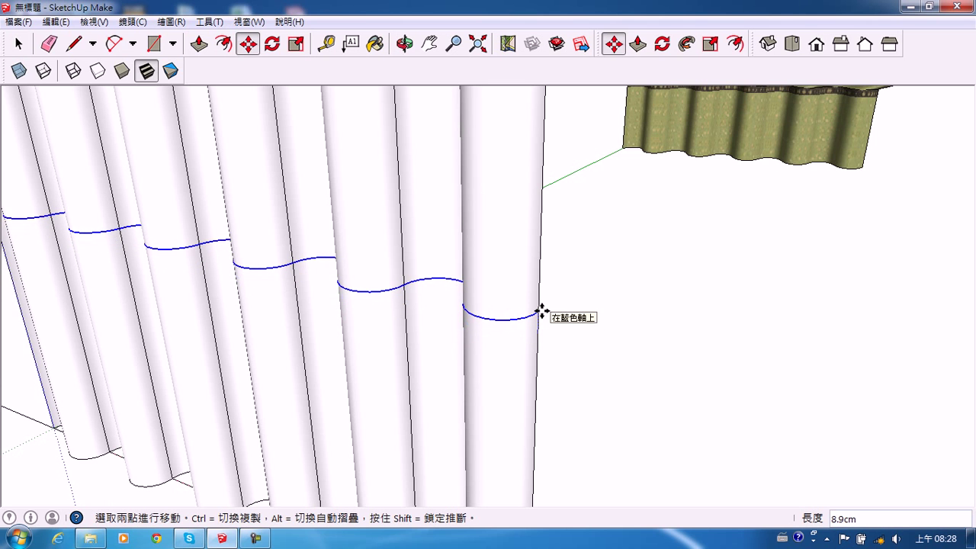
key("ctrl")
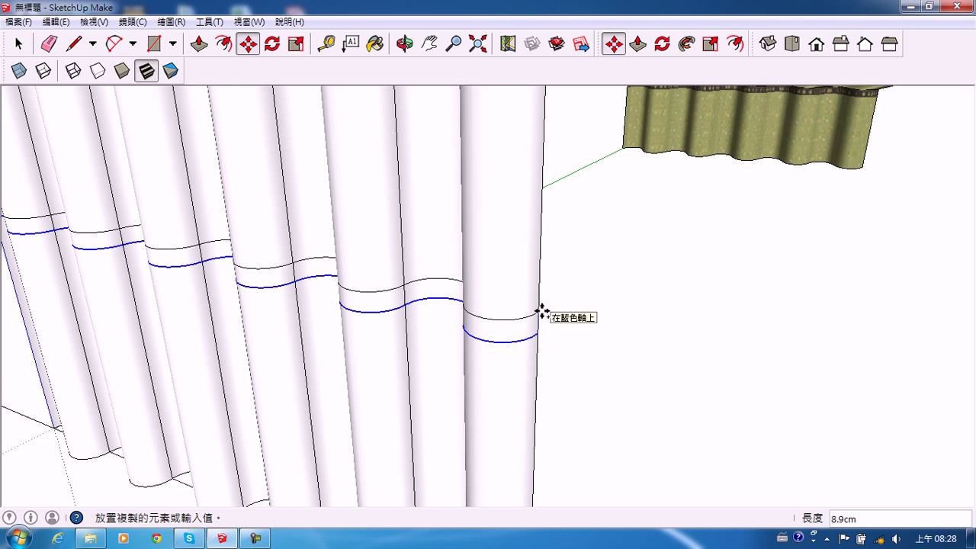